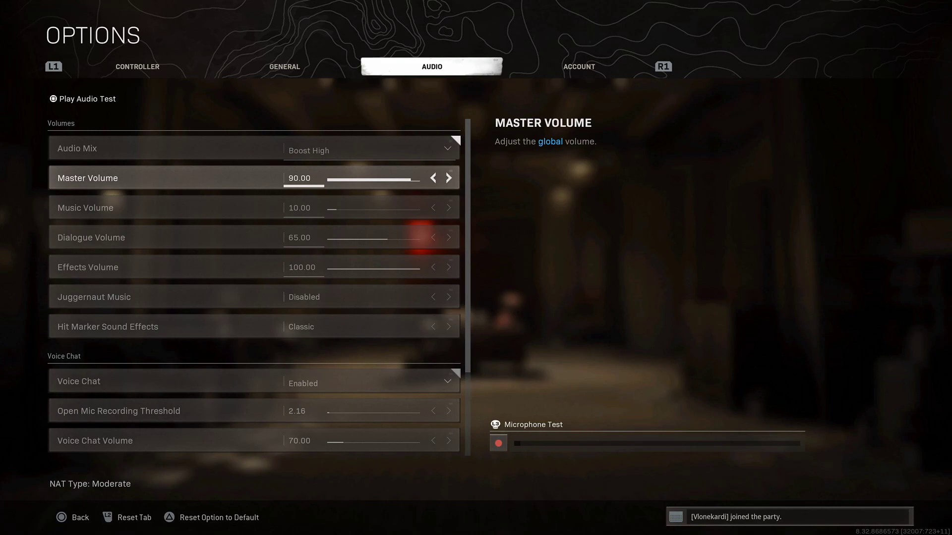
Review the in-game volume settings from Audio Mix down to Effects Volume
{"action": "key", "text": "Up"}
{"action": "key", "text": "Down"}
{"action": "key", "text": "Up"}
{"action": "key", "text": "Down"}
{"action": "key", "text": "Down"}
{"action": "key", "text": "Down"}
{"action": "key", "text": "Down"}
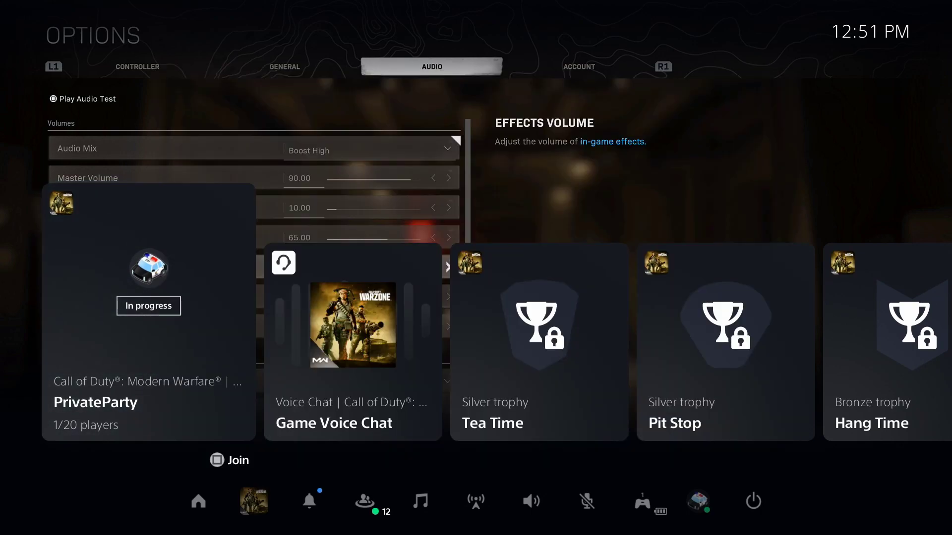
Open the console's Sound settings over the game
{"action": "key", "text": "Down"}
{"action": "key", "text": "Left"}
{"action": "key", "text": "Left"}
{"action": "key", "text": "Left"}
{"action": "key", "text": "Right"}
{"action": "key", "text": "Right"}
{"action": "key", "text": "Right"}
{"action": "key", "text": "Right"}
{"action": "key", "text": "Right"}
{"action": "key", "text": "Right"}
{"action": "key", "text": "Left"}
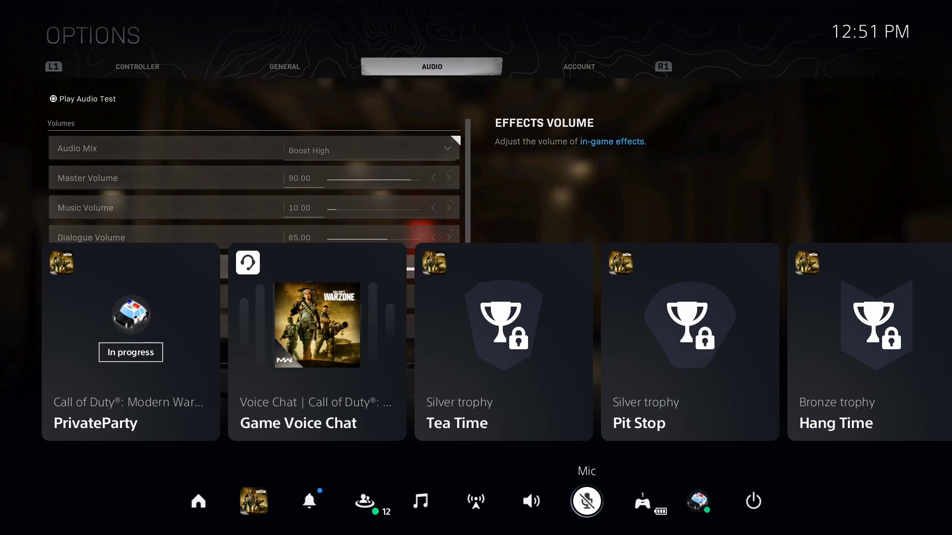
{"action": "key", "text": "Right"}
{"action": "key", "text": "Left"}
{"action": "key", "text": "Left"}
{"action": "key", "text": "Return"}
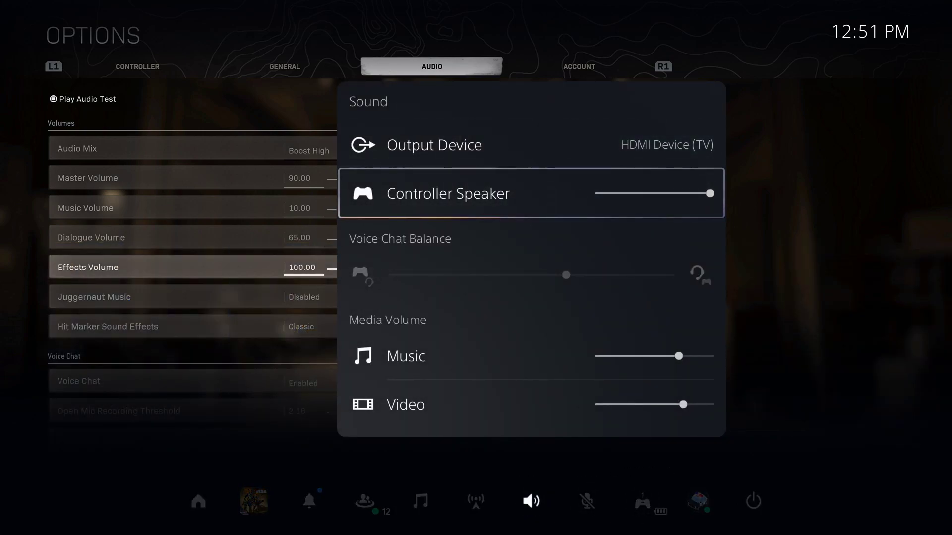
Examine the Controller Speaker and Voice Chat Balance sliders, and return to the game's audio options
{"action": "key", "text": "Down"}
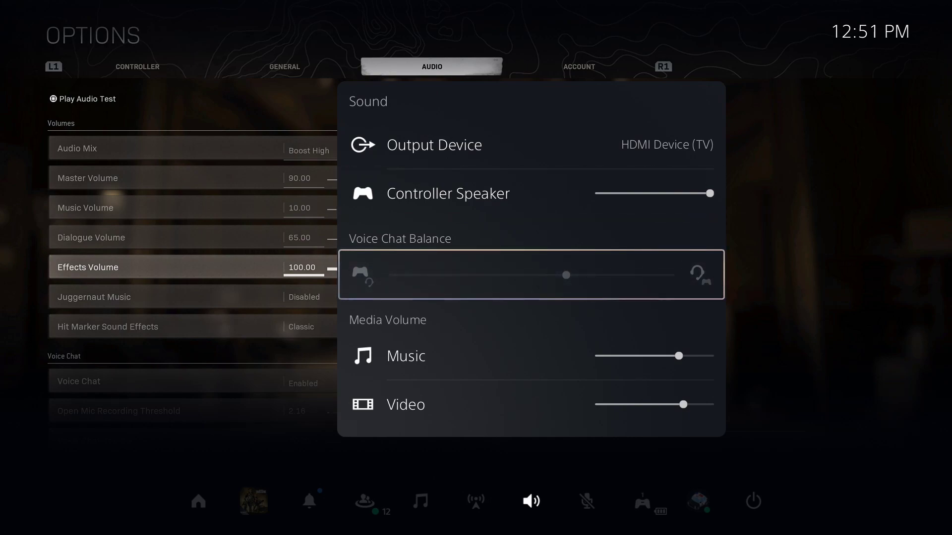
{"action": "key", "text": "Up"}
{"action": "key", "text": "Down"}
{"action": "key", "text": "Up"}
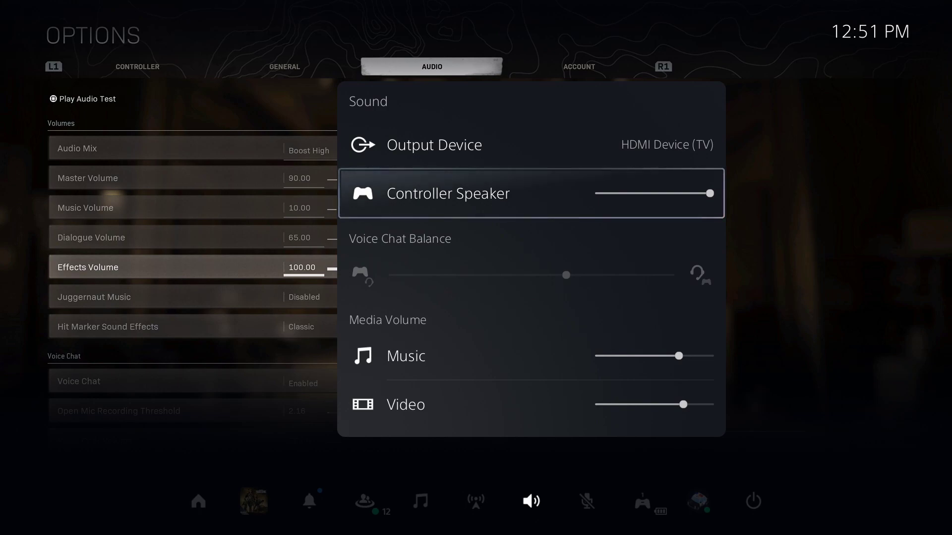
{"action": "key", "text": "Down"}
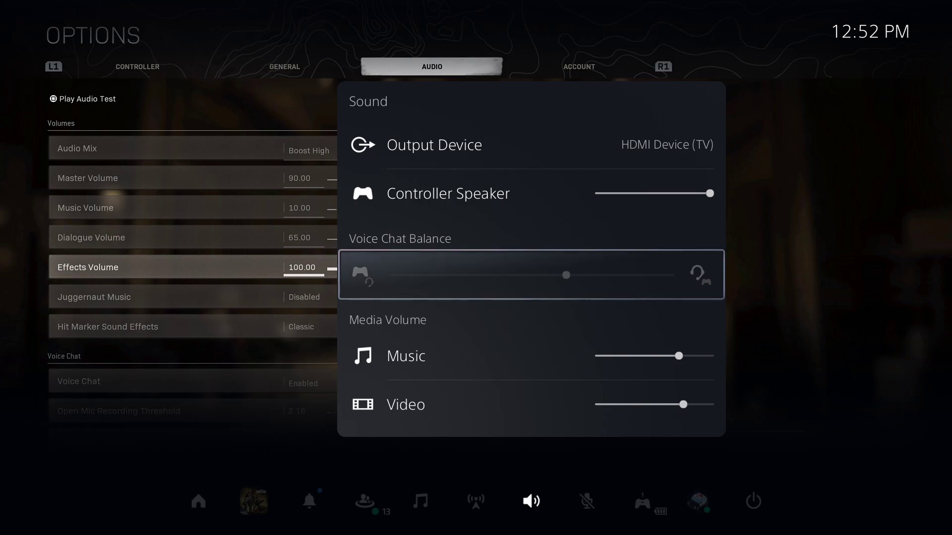
{"action": "key", "text": "Escape"}
{"action": "key", "text": "Escape"}
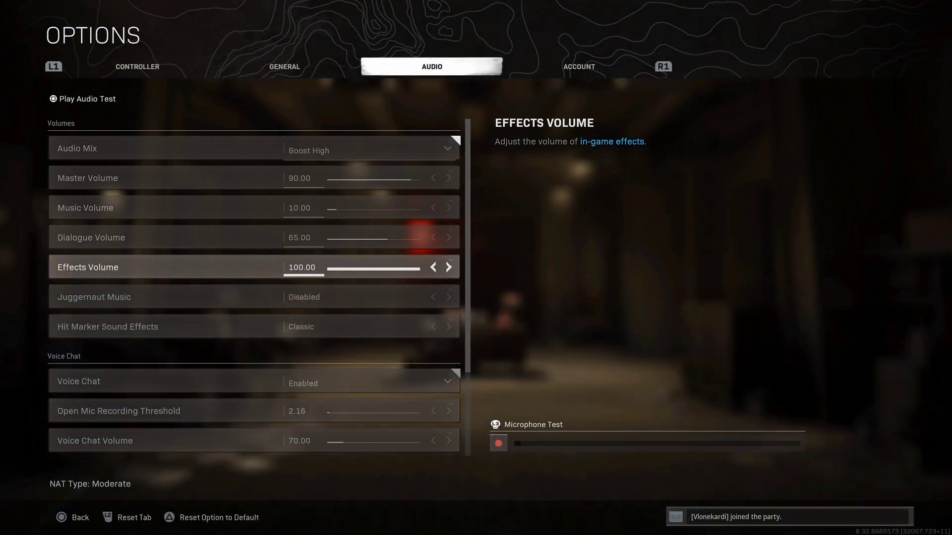
Open the Audio Mix choices and look through them from Studio Reference to Boost Low
{"action": "key", "text": "Up"}
{"action": "key", "text": "Up"}
{"action": "key", "text": "Up"}
{"action": "key", "text": "Up"}
{"action": "key", "text": "Return"}
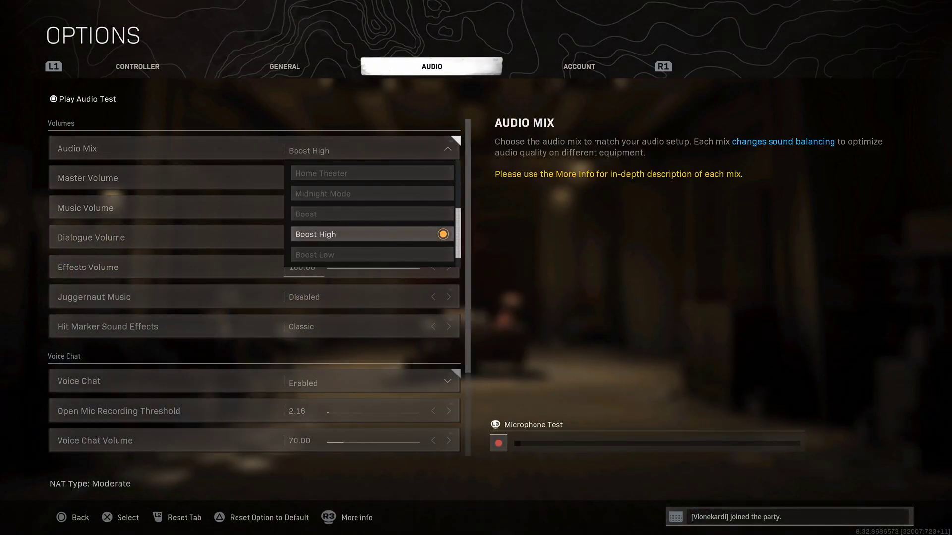
{"action": "key", "text": "Up"}
{"action": "key", "text": "Up"}
{"action": "key", "text": "Up"}
{"action": "key", "text": "Up"}
{"action": "key", "text": "Up"}
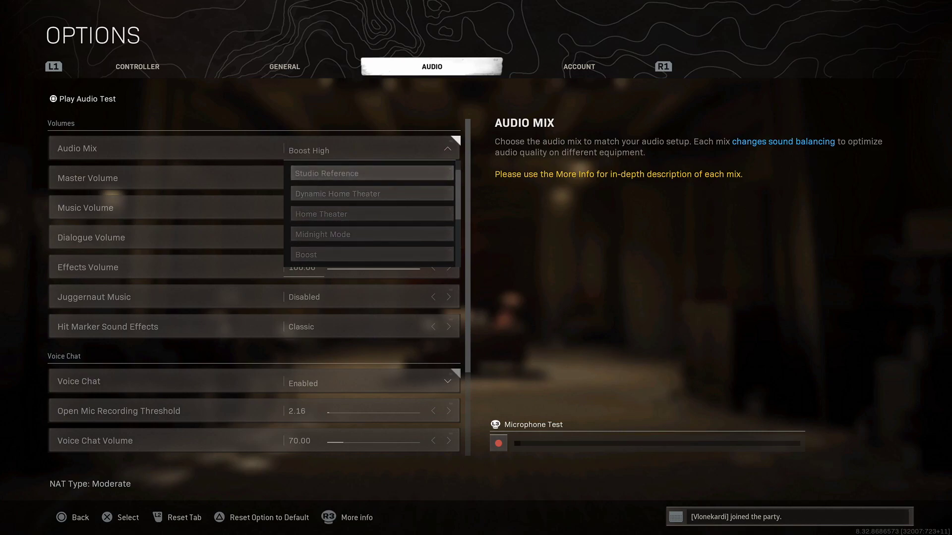
{"action": "key", "text": "Down"}
{"action": "key", "text": "Down"}
{"action": "key", "text": "Down"}
{"action": "key", "text": "Down"}
{"action": "key", "text": "Down"}
{"action": "key", "text": "Down"}
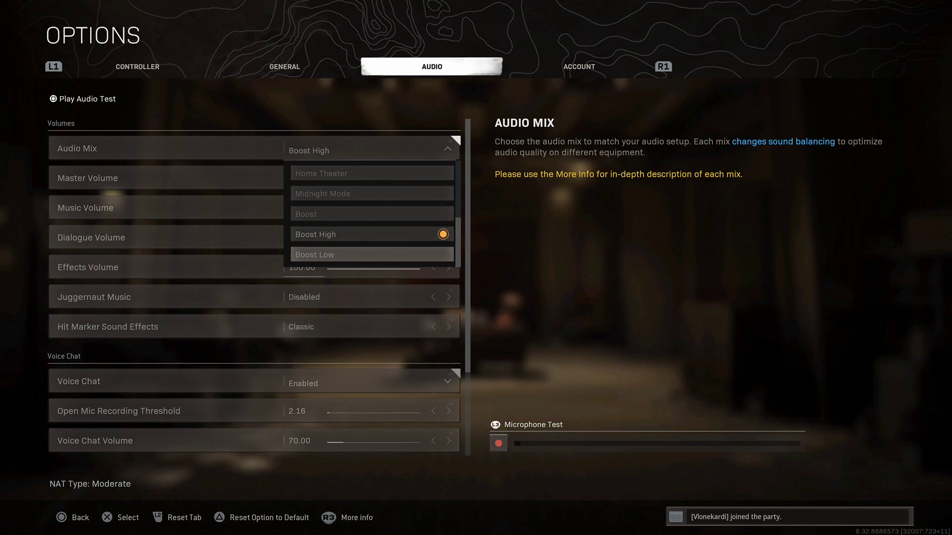
{"action": "key", "text": "Up"}
{"action": "key", "text": "Up"}
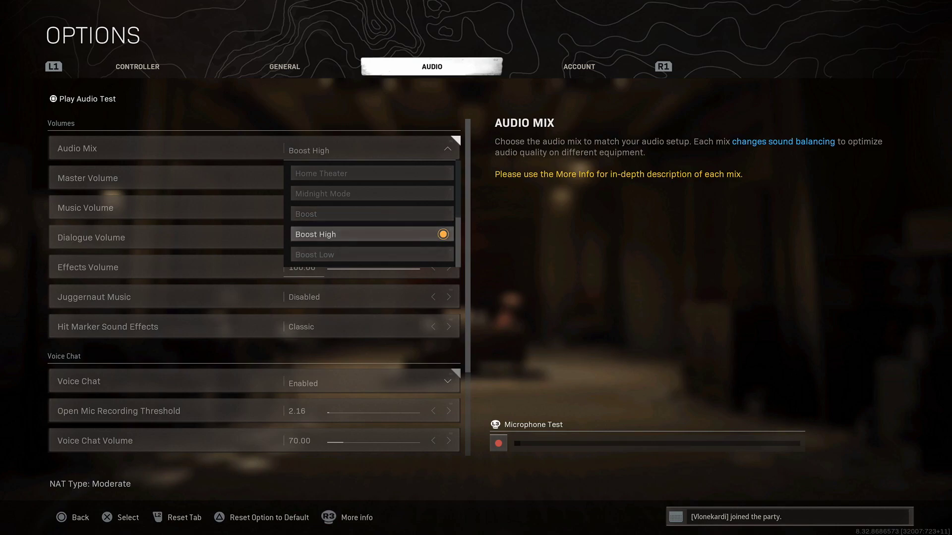
Compare the Boost High and Boost Low entries among the Audio Mix choices
{"action": "left_click", "coordinate": [371, 254]}
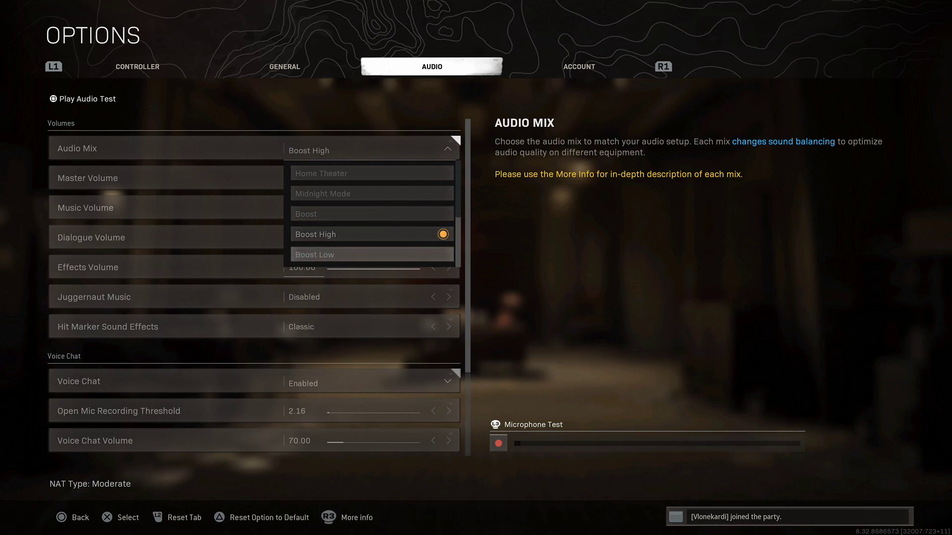
{"action": "left_click", "coordinate": [372, 234]}
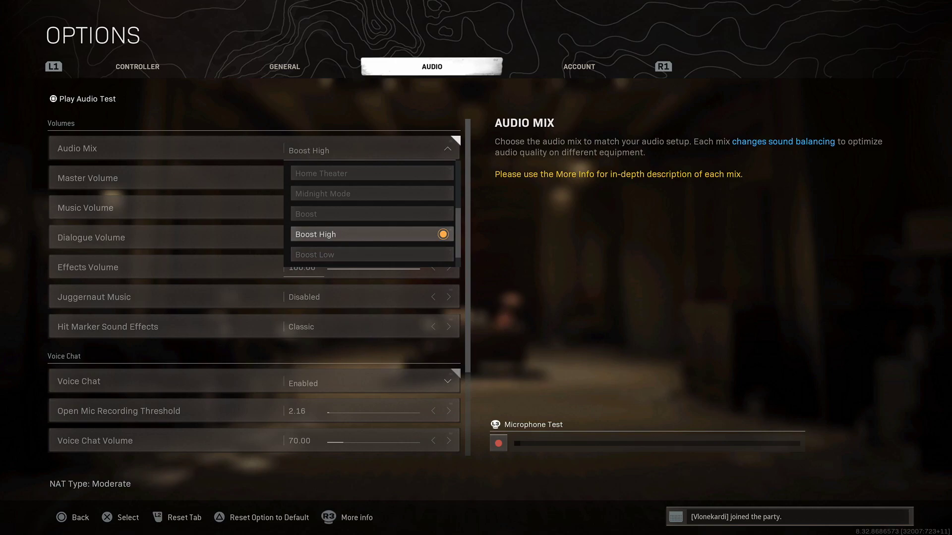
{"action": "left_click", "coordinate": [372, 254]}
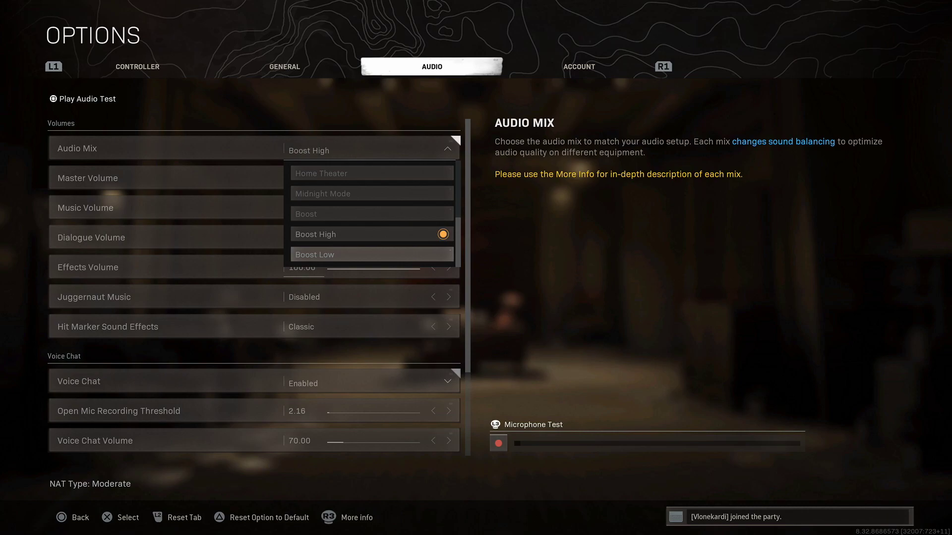
{"action": "key", "text": "Up"}
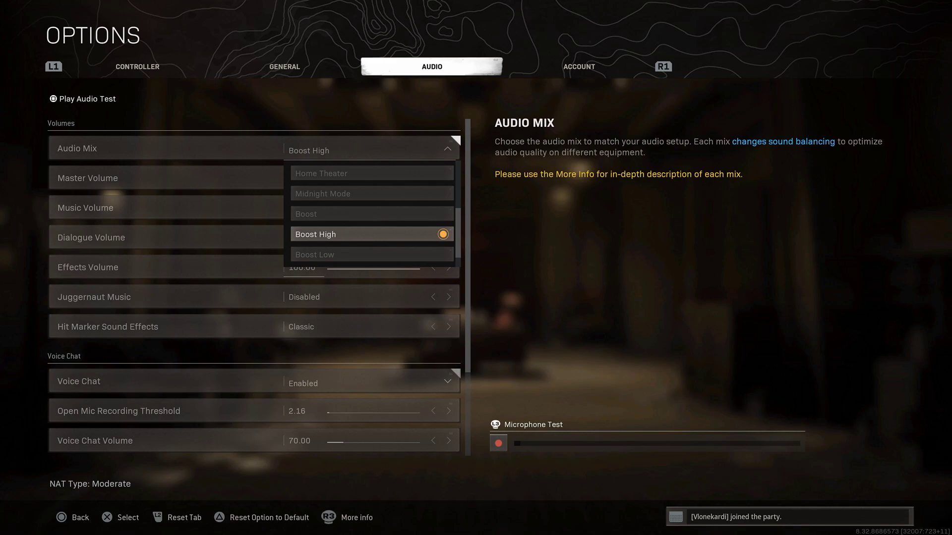
{"action": "key", "text": "Down"}
{"action": "key", "text": "Up"}
{"action": "key", "text": "Up"}
{"action": "key", "text": "Up"}
{"action": "key", "text": "Down"}
{"action": "key", "text": "Down"}
{"action": "key", "text": "Down"}
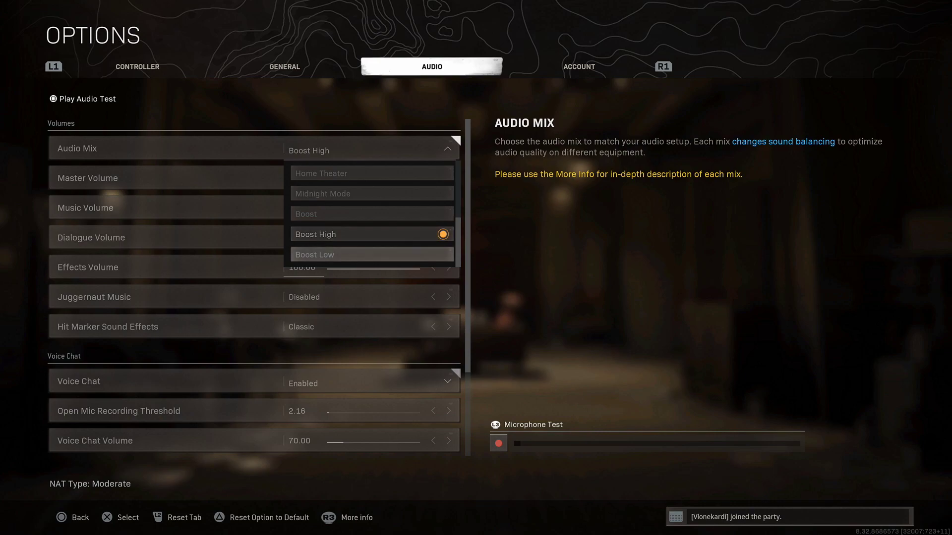
{"action": "key", "text": "Up"}
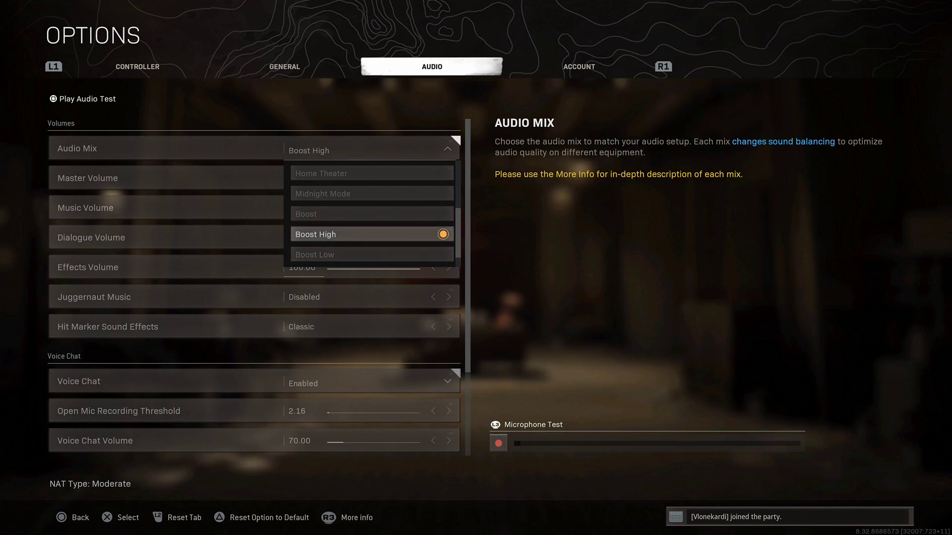
{"action": "key", "text": "Down"}
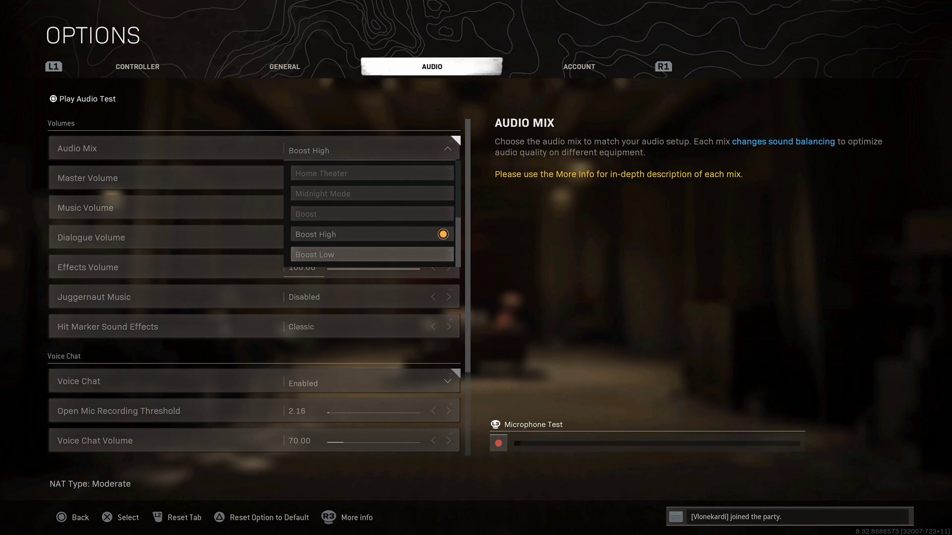
Try the Boost Low audio mix, switch back to Boost High, and reopen the mix choices
{"action": "key", "text": "Return"}
{"action": "key", "text": "Return"}
{"action": "key", "text": "Up"}
{"action": "key", "text": "Escape"}
{"action": "key", "text": "Return"}
{"action": "key", "text": "Up"}
{"action": "key", "text": "Return"}
{"action": "key", "text": "Return"}
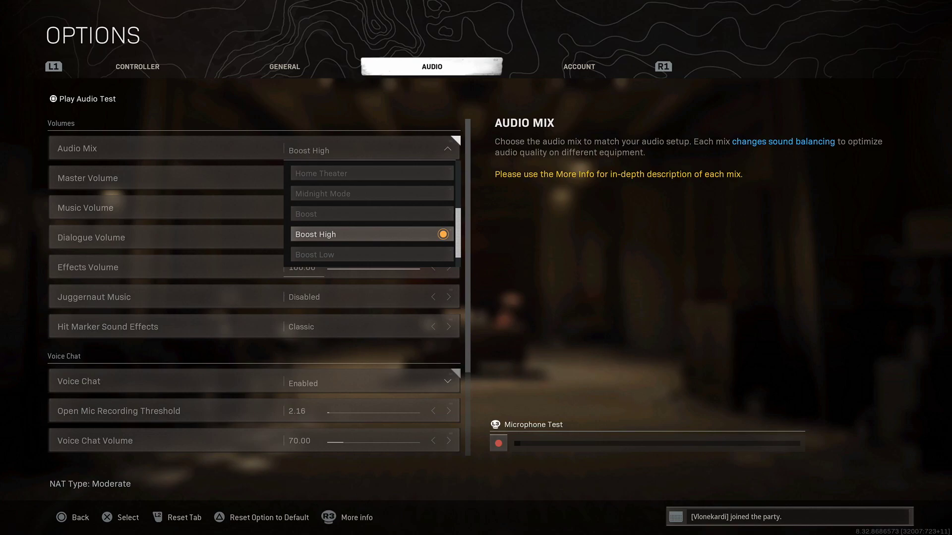
{"action": "key", "text": "Up"}
{"action": "key", "text": "Down"}
{"action": "key", "text": "Down"}
{"action": "key", "text": "Up"}
{"action": "key", "text": "Up"}
{"action": "key", "text": "Down"}
{"action": "key", "text": "Down"}
{"action": "key", "text": "Up"}
{"action": "key", "text": "Up"}
{"action": "key", "text": "Down"}
{"action": "key", "text": "Down"}
{"action": "key", "text": "Up"}
{"action": "key", "text": "Down"}
{"action": "key", "text": "Up"}
{"action": "key", "text": "Down"}
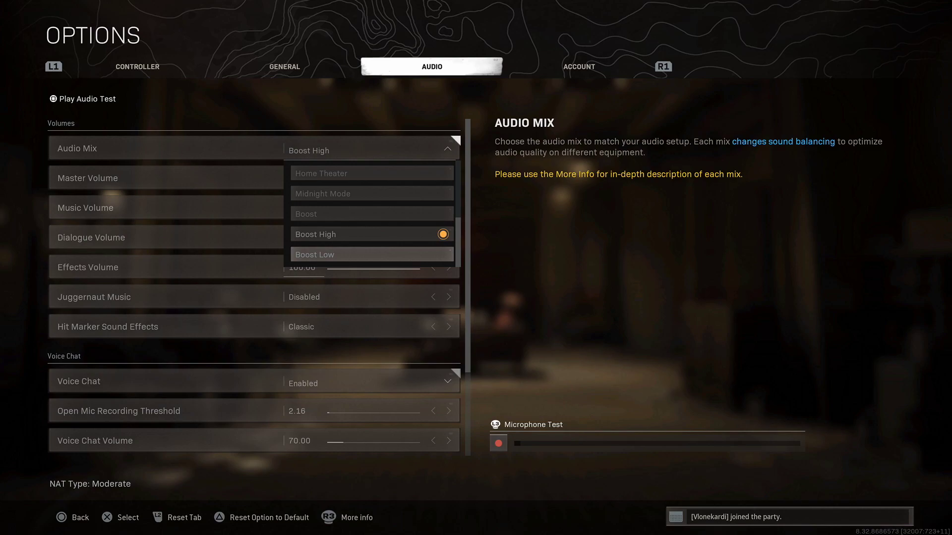
Select Boost High as the audio mix
{"action": "left_click", "coordinate": [372, 234]}
{"action": "key", "text": "Return"}
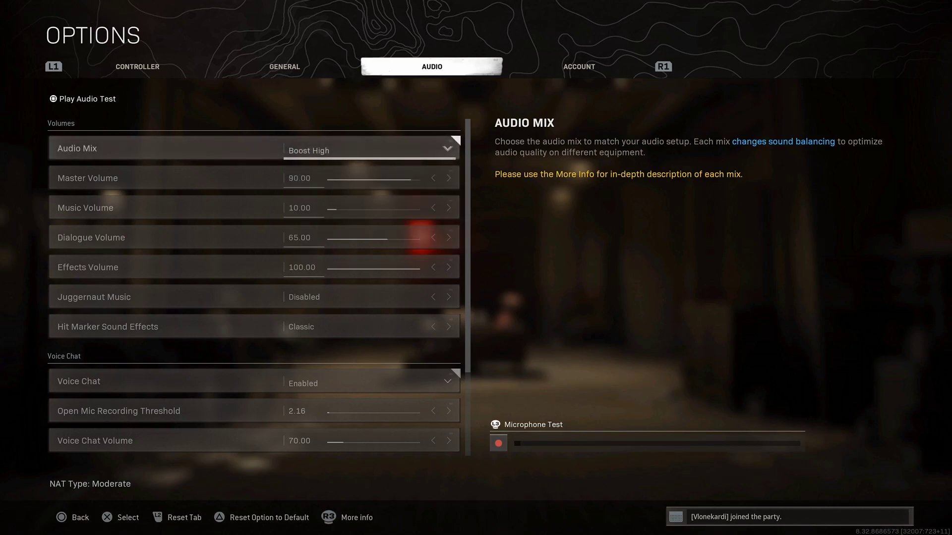
Look at the Master Volume and Music Volume settings
{"action": "key", "text": "Down"}
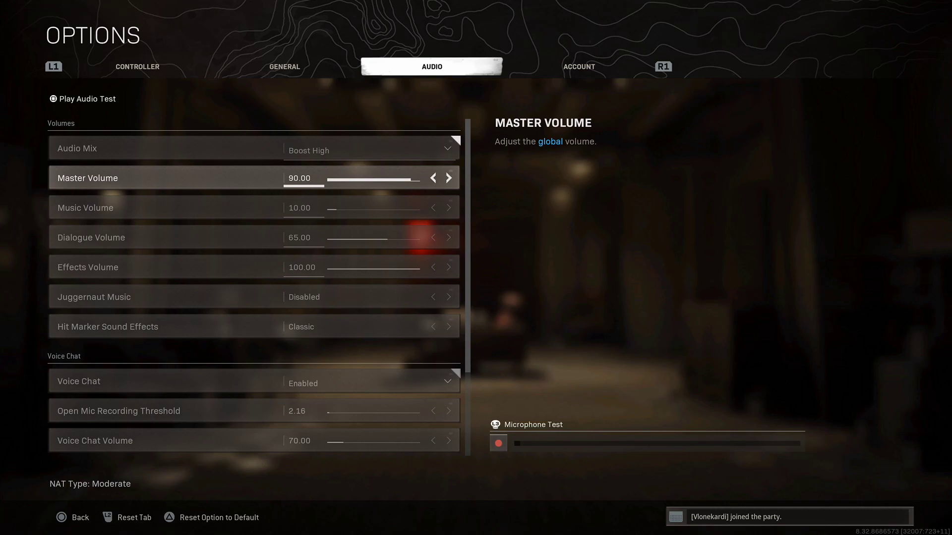
{"action": "key", "text": "Down"}
{"action": "key", "text": "Up"}
{"action": "left_click", "coordinate": [86, 207]}
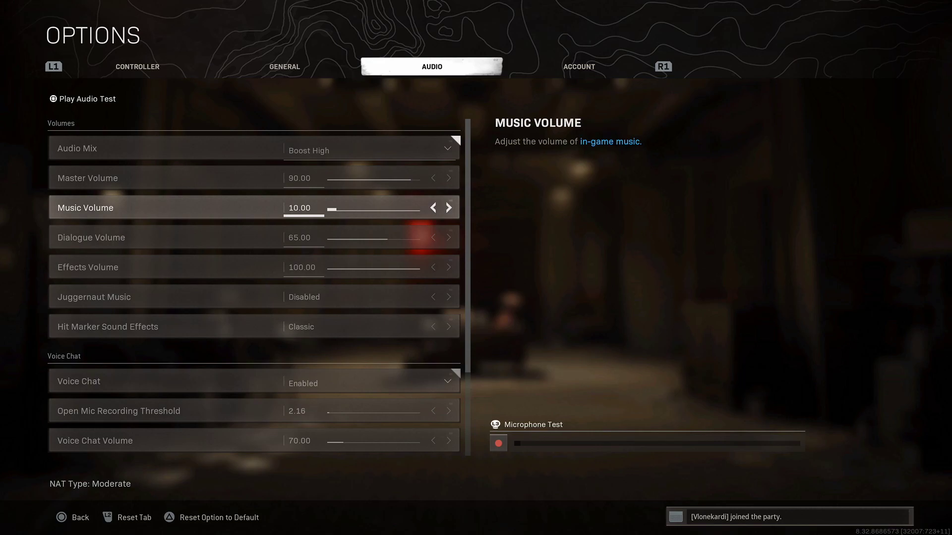
Try louder and quieter Music Volume levels and return the setting to 10.00
{"action": "key", "text": "Right"}
{"action": "key", "text": "Right"}
{"action": "key", "text": "Right"}
{"action": "key", "text": "Right"}
{"action": "key", "text": "Right"}
{"action": "key", "text": "Right"}
{"action": "key", "text": "Right"}
{"action": "key", "text": "Right"}
{"action": "key", "text": "Right"}
{"action": "key", "text": "Right"}
{"action": "key", "text": "Right"}
{"action": "key", "text": "Right"}
{"action": "key", "text": "Right"}
{"action": "key", "text": "Right"}
{"action": "key", "text": "Right"}
{"action": "key", "text": "Right"}
{"action": "key", "text": "Right"}
{"action": "key", "text": "Right"}
{"action": "key", "text": "Right"}
{"action": "key", "text": "Right"}
{"action": "key", "text": "Right"}
{"action": "key", "text": "Right"}
{"action": "key", "text": "Right"}
{"action": "key", "text": "Right"}
{"action": "key", "text": "Right"}
{"action": "key", "text": "Right"}
{"action": "key", "text": "Right"}
{"action": "key", "text": "Right"}
{"action": "key", "text": "Right"}
{"action": "key", "text": "Right"}
{"action": "key", "text": "Right"}
{"action": "key", "text": "Right"}
{"action": "key", "text": "Right"}
{"action": "key", "text": "Right"}
{"action": "key", "text": "Right"}
{"action": "key", "text": "Right"}
{"action": "key", "text": "Right"}
{"action": "key", "text": "Right"}
{"action": "key", "text": "Right"}
{"action": "key", "text": "Right"}
{"action": "key", "text": "Right"}
{"action": "key", "text": "Right"}
{"action": "key", "text": "Left"}
{"action": "key", "text": "Left"}
{"action": "key", "text": "Left"}
{"action": "key", "text": "Left"}
{"action": "key", "text": "Left"}
{"action": "key", "text": "Left"}
{"action": "key", "text": "Left"}
{"action": "key", "text": "Left"}
{"action": "key", "text": "Left"}
{"action": "key", "text": "Left"}
{"action": "key", "text": "Left"}
{"action": "key", "text": "Left"}
{"action": "key", "text": "Left"}
{"action": "key", "text": "Left"}
{"action": "key", "text": "Left"}
{"action": "key", "text": "Left"}
{"action": "key", "text": "Left"}
{"action": "key", "text": "Left"}
{"action": "key", "text": "Left"}
{"action": "key", "text": "Left"}
{"action": "key", "text": "Left"}
{"action": "key", "text": "Left"}
{"action": "key", "text": "Left"}
{"action": "key", "text": "Left"}
{"action": "key", "text": "Left"}
{"action": "key", "text": "Left"}
{"action": "key", "text": "Left"}
{"action": "key", "text": "Left"}
{"action": "key", "text": "Left"}
{"action": "key", "text": "Left"}
{"action": "key", "text": "Left"}
{"action": "key", "text": "Left"}
{"action": "key", "text": "Left"}
{"action": "key", "text": "Left"}
{"action": "key", "text": "Left"}
{"action": "key", "text": "Left"}
{"action": "key", "text": "Left"}
{"action": "key", "text": "Left"}
{"action": "key", "text": "Left"}
{"action": "key", "text": "Left"}
{"action": "key", "text": "Left"}
{"action": "key", "text": "Left"}
{"action": "key", "text": "Left"}
{"action": "key", "text": "Left"}
{"action": "key", "text": "Left"}
{"action": "key", "text": "Left"}
{"action": "key", "text": "Left"}
{"action": "key", "text": "Left"}
{"action": "key", "text": "Left"}
{"action": "key", "text": "Left"}
{"action": "key", "text": "Left"}
{"action": "key", "text": "Left"}
{"action": "key", "text": "Left"}
{"action": "key", "text": "Right"}
Review the Dialogue Volume, Effects Volume and Master Volume settings
{"action": "key", "text": "Down"}
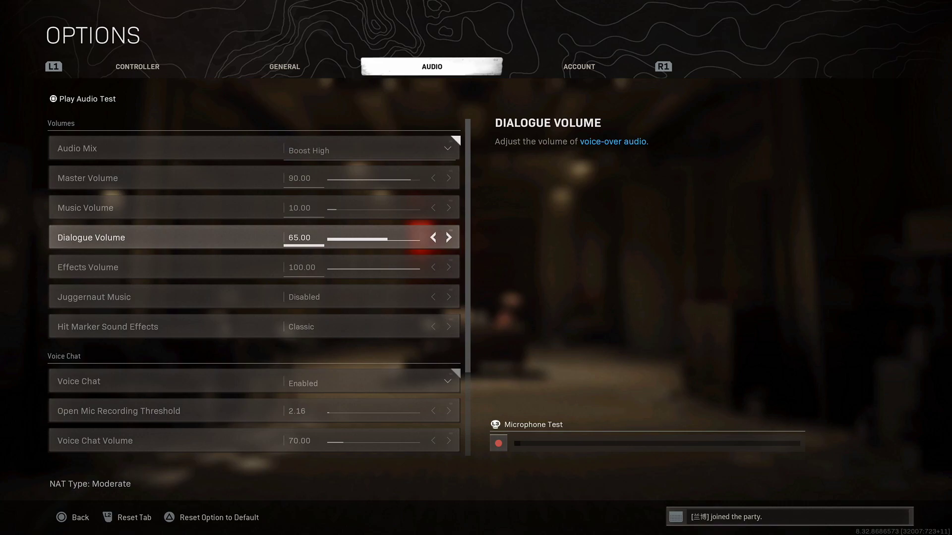
{"action": "key", "text": "Down"}
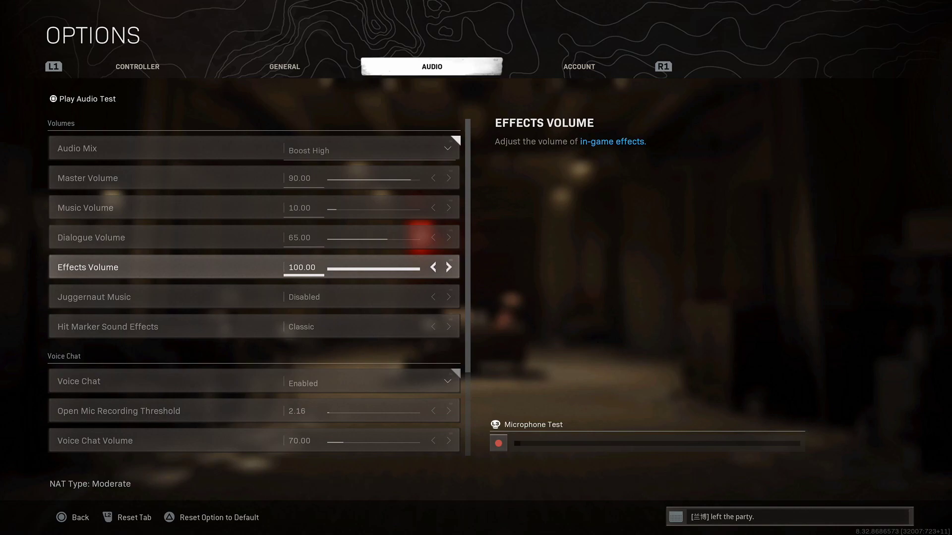
{"action": "key", "text": "Up"}
{"action": "key", "text": "Down"}
{"action": "key", "text": "Down"}
{"action": "key", "text": "Up"}
{"action": "key", "text": "Up"}
{"action": "key", "text": "Up"}
{"action": "key", "text": "Up"}
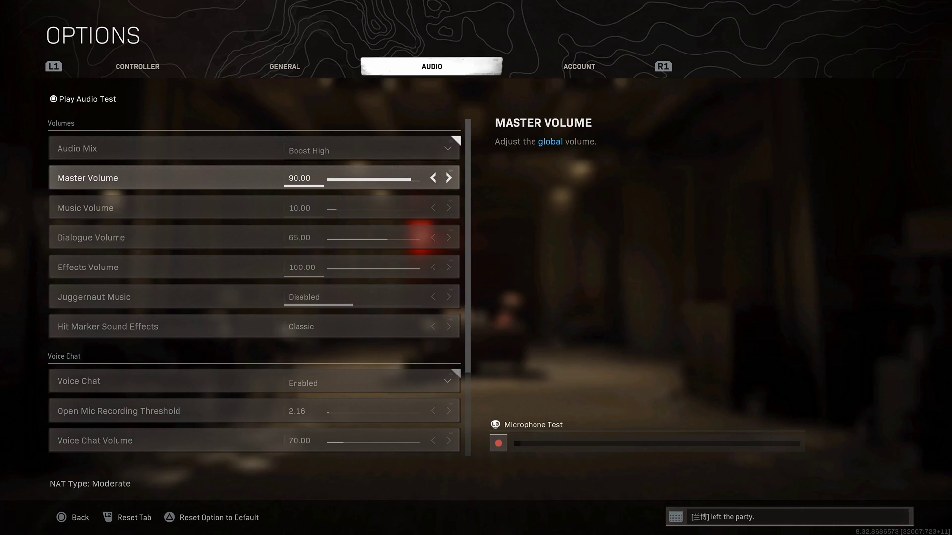
Try the other Hit Marker Sound Effects options and return the setting to Classic
{"action": "key", "text": "Down"}
{"action": "key", "text": "Down"}
{"action": "key", "text": "Down"}
{"action": "key", "text": "Down"}
{"action": "key", "text": "Down"}
{"action": "key", "text": "Left"}
{"action": "key", "text": "Right"}
{"action": "key", "text": "Right"}
{"action": "key", "text": "Left"}
{"action": "key", "text": "Left"}
{"action": "key", "text": "Right"}
{"action": "key", "text": "Right"}
{"action": "key", "text": "Left"}
{"action": "key", "text": "Right"}
{"action": "key", "text": "Left"}
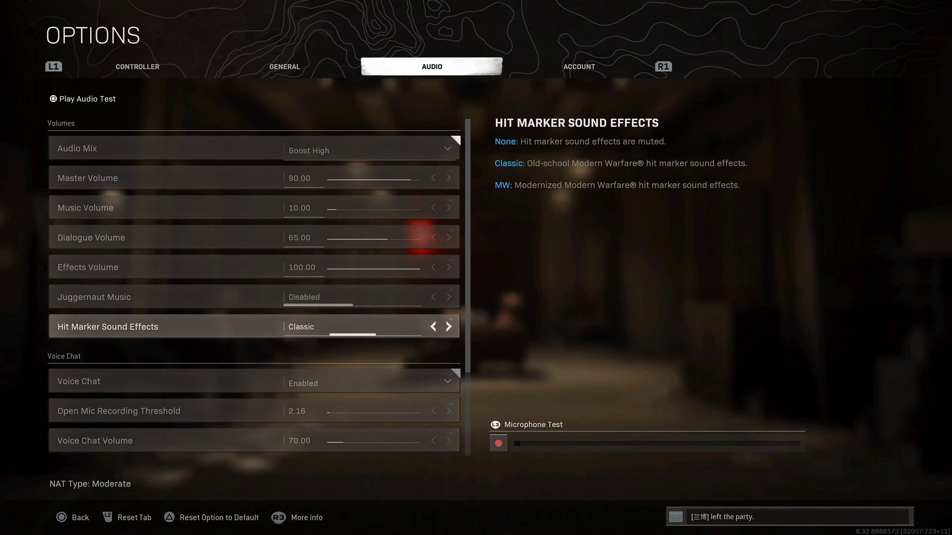
{"action": "key", "text": "Right"}
{"action": "key", "text": "Left"}
{"action": "key", "text": "Up"}
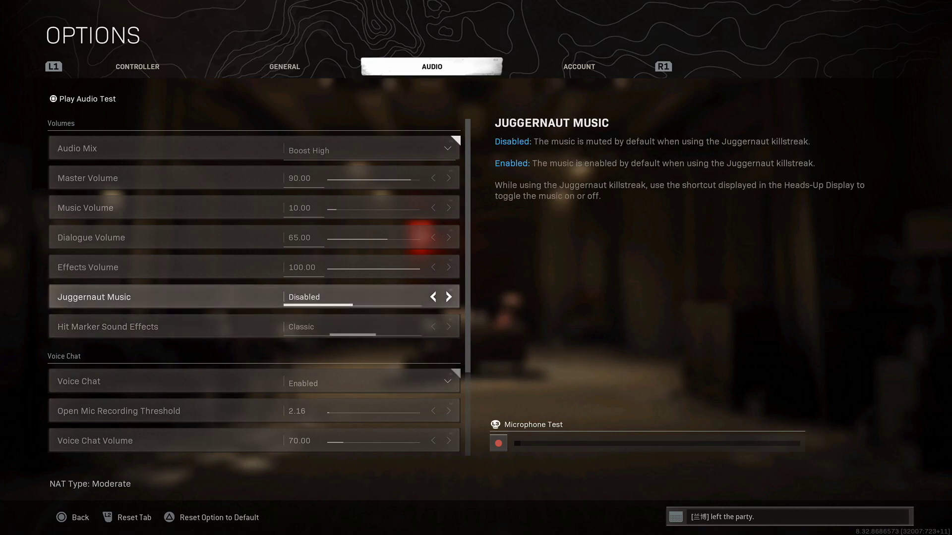
Compare the No Effect, Stealth Comms and Classic Chatter choices for Voice Chat Effect
{"action": "key", "text": "Down"}
{"action": "key", "text": "Down"}
{"action": "key", "text": "Down"}
{"action": "key", "text": "Down"}
{"action": "key", "text": "Down"}
{"action": "key", "text": "Down"}
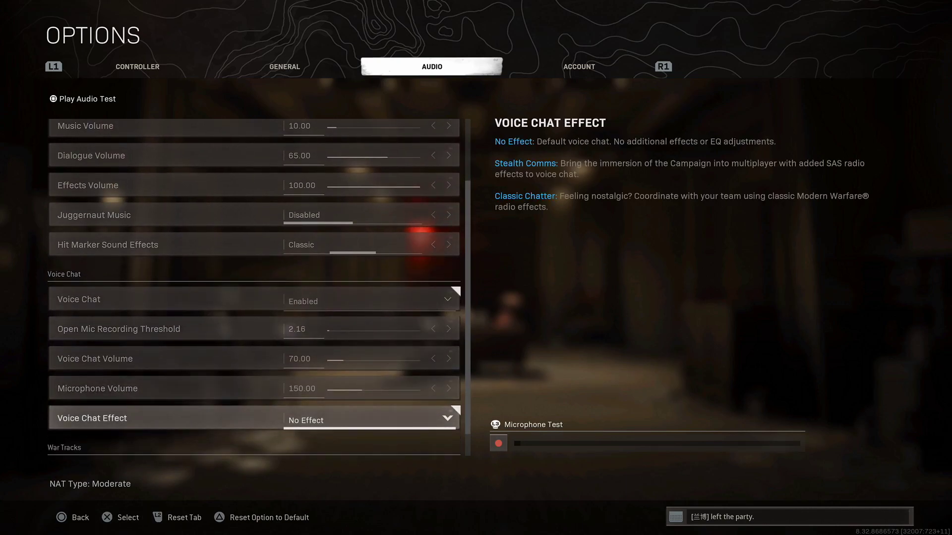
{"action": "key", "text": "Return"}
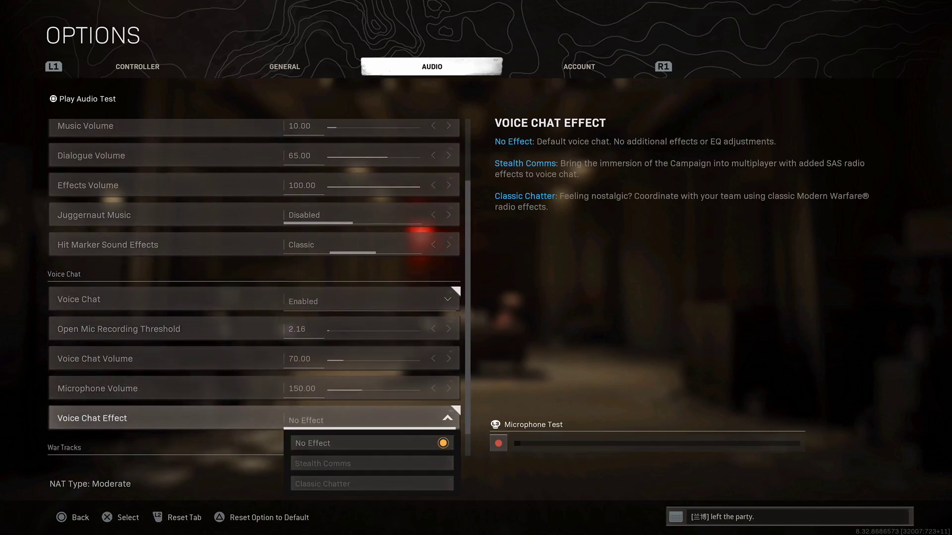
{"action": "key", "text": "Down"}
{"action": "key", "text": "Down"}
{"action": "key", "text": "Up"}
{"action": "key", "text": "Up"}
{"action": "key", "text": "Down"}
{"action": "key", "text": "Down"}
{"action": "key", "text": "Up"}
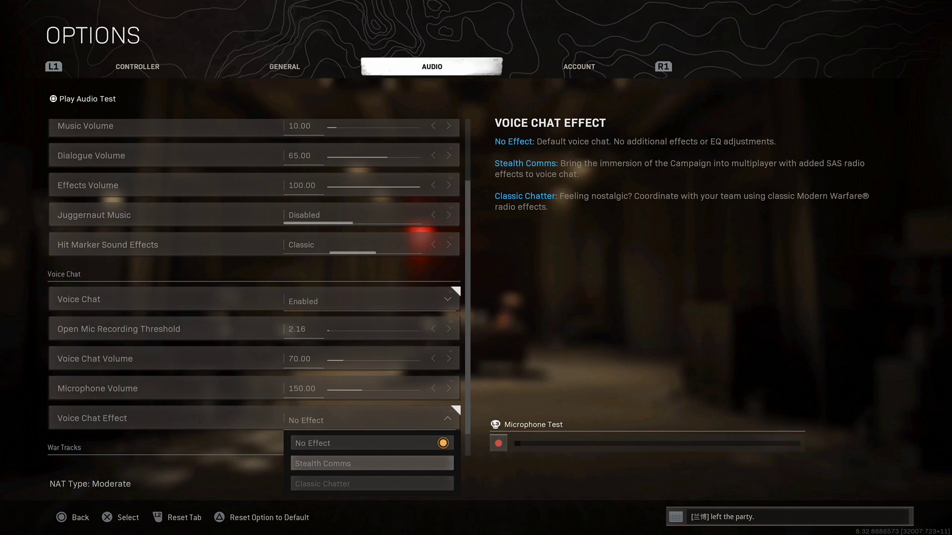
{"action": "key", "text": "Down"}
{"action": "key", "text": "Up"}
{"action": "key", "text": "Up"}
{"action": "key", "text": "Down"}
{"action": "key", "text": "Up"}
{"action": "key", "text": "Down"}
{"action": "key", "text": "Return"}
Return to the volume settings and revisit Audio Mix through Dialogue Volume
{"action": "key", "text": "Down"}
{"action": "key", "text": "Down"}
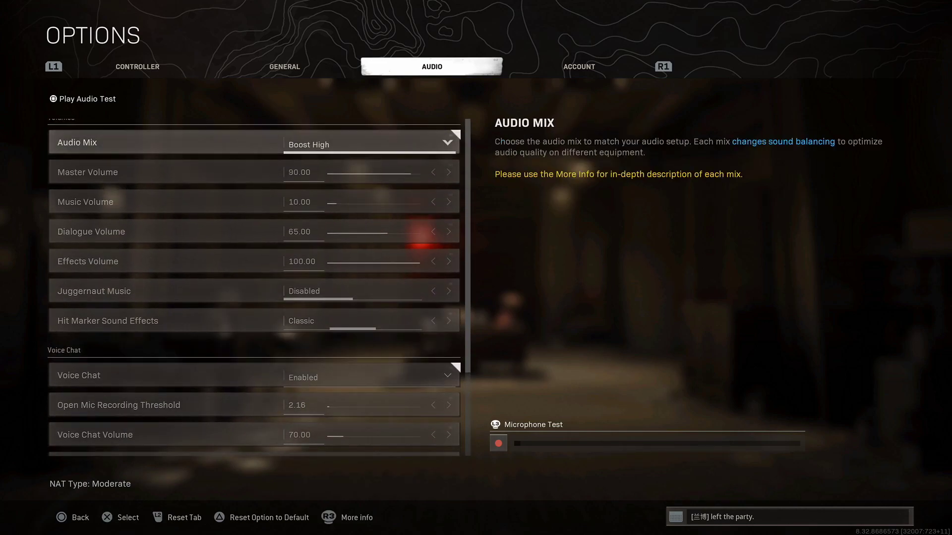
{"action": "key", "text": "Down"}
{"action": "key", "text": "Down"}
{"action": "key", "text": "Down"}
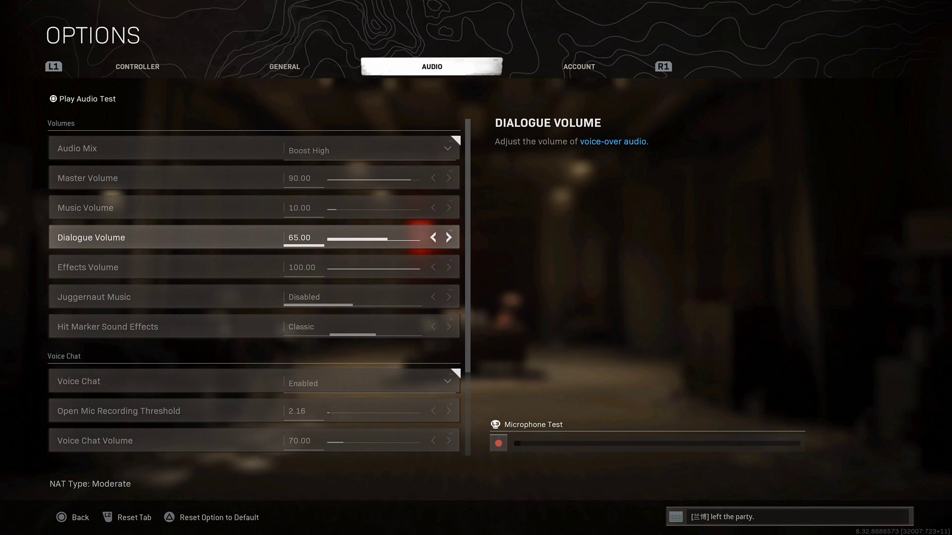
Check the console's own Sound settings down to Voice Chat Balance, and return to the game's Effects Volume setting
{"action": "key", "text": "super"}
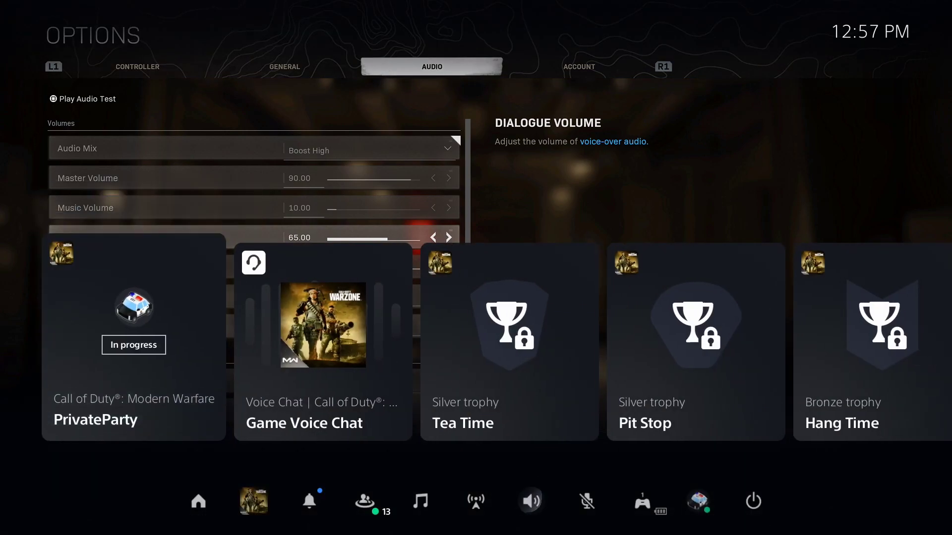
{"action": "key", "text": "Right"}
{"action": "key", "text": "Right"}
{"action": "key", "text": "Left"}
{"action": "key", "text": "Left"}
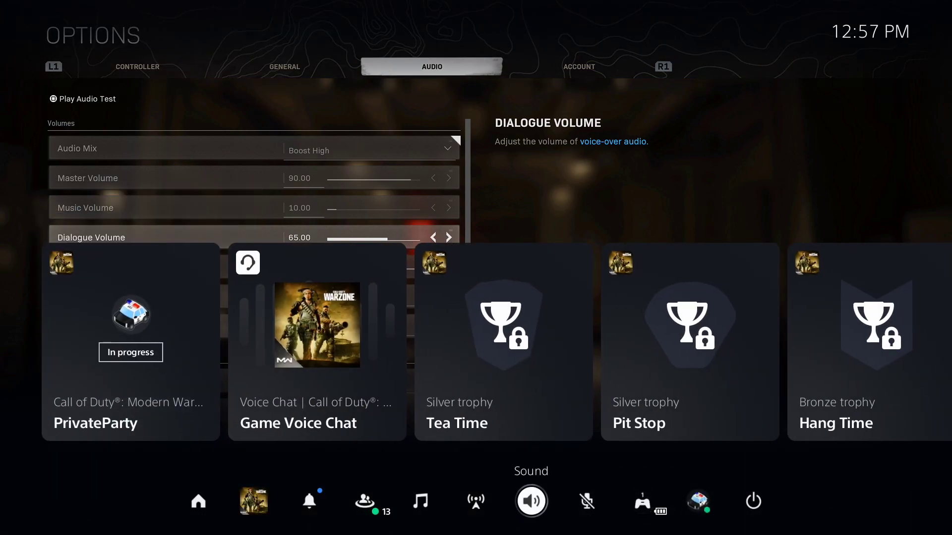
{"action": "key", "text": "Return"}
{"action": "key", "text": "Down"}
{"action": "key", "text": "Down"}
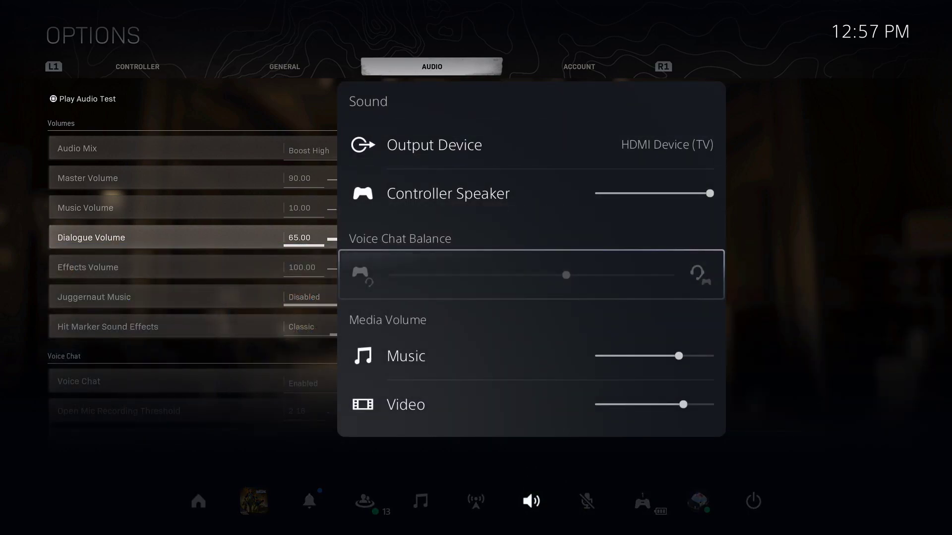
{"action": "key", "text": "Escape"}
{"action": "key", "text": "Escape"}
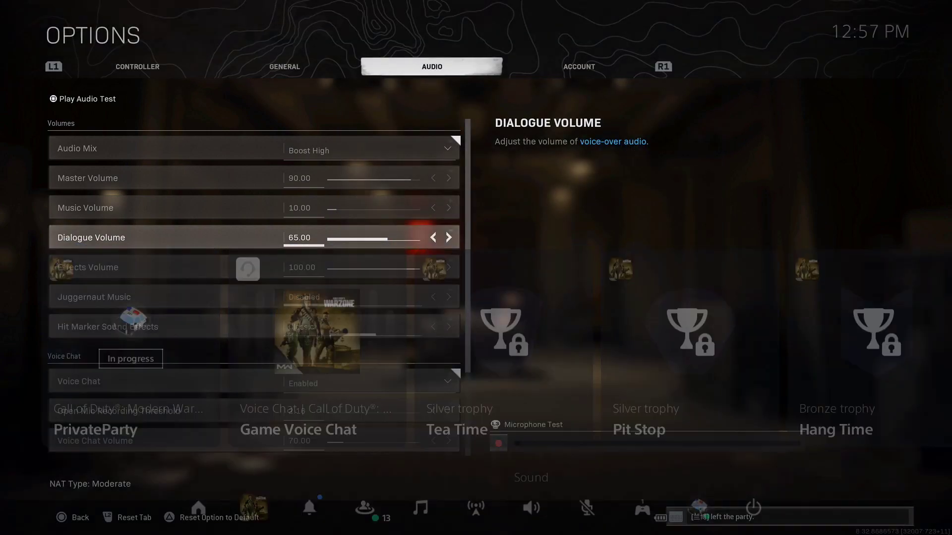
{"action": "key", "text": "Down"}
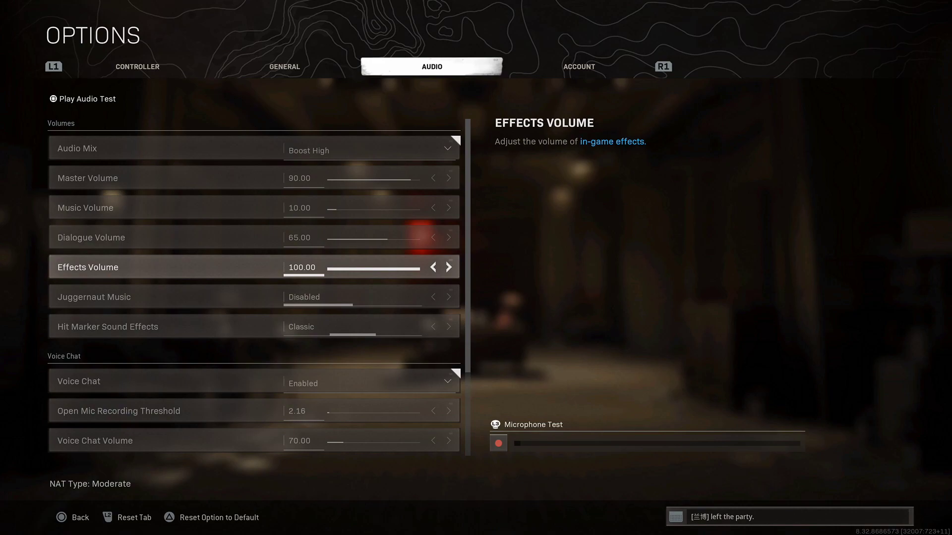
Go back from Effects Volume to the Audio Mix setting and open its list of choices
{"action": "key", "text": "Up"}
{"action": "key", "text": "Up"}
{"action": "key", "text": "Up"}
{"action": "key", "text": "Up"}
{"action": "key", "text": "Return"}
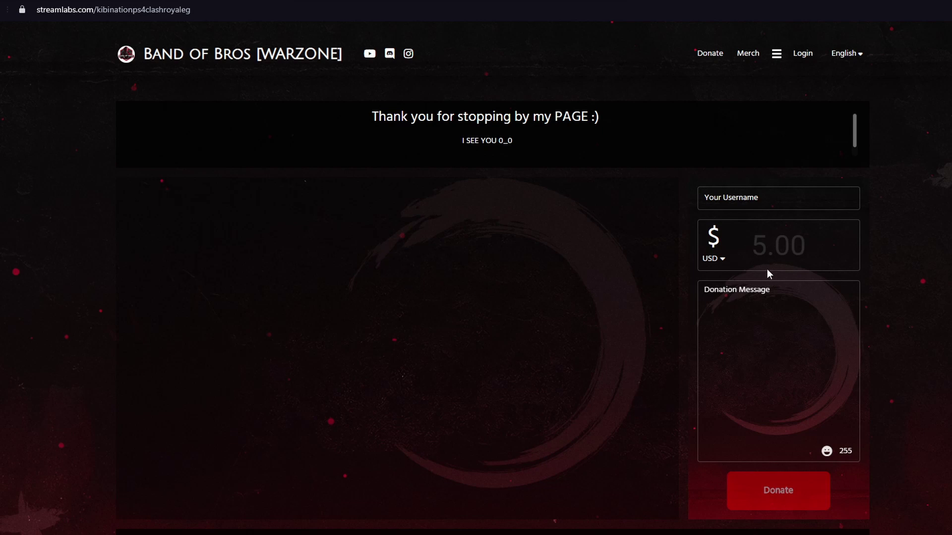
Browse the Band of Bros [WARZONE] Streamlabs page from the donation form down through the merch to the Cloudbot Loyalty section
{"action": "scroll", "coordinate": [532, 337], "scroll_direction": "down", "scroll_amount": 3}
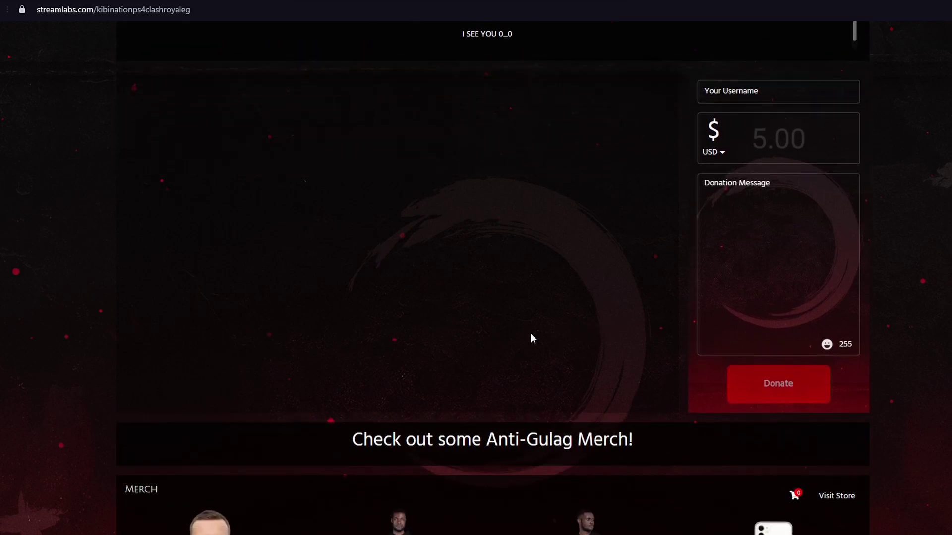
{"action": "scroll", "coordinate": [505, 327], "scroll_direction": "down", "scroll_amount": 3}
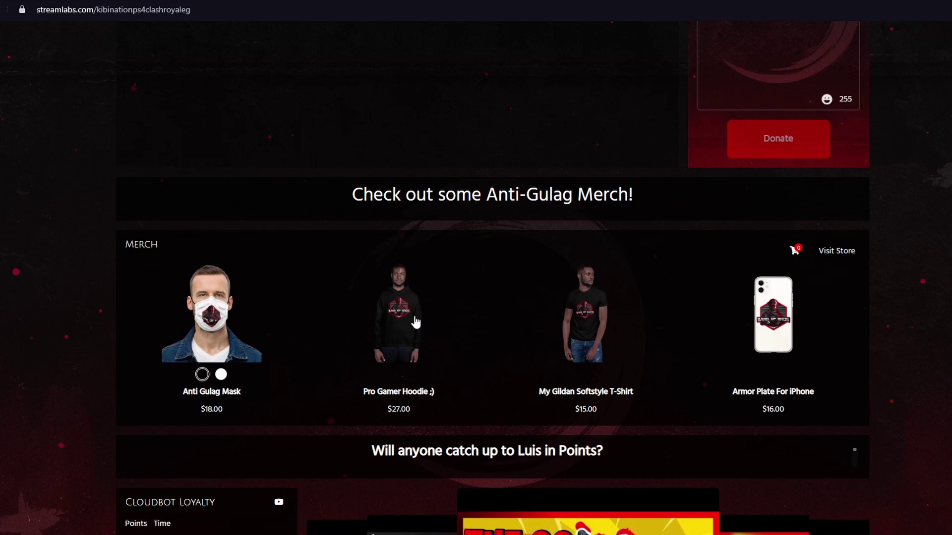
{"action": "scroll", "coordinate": [331, 337], "scroll_direction": "down", "scroll_amount": 4}
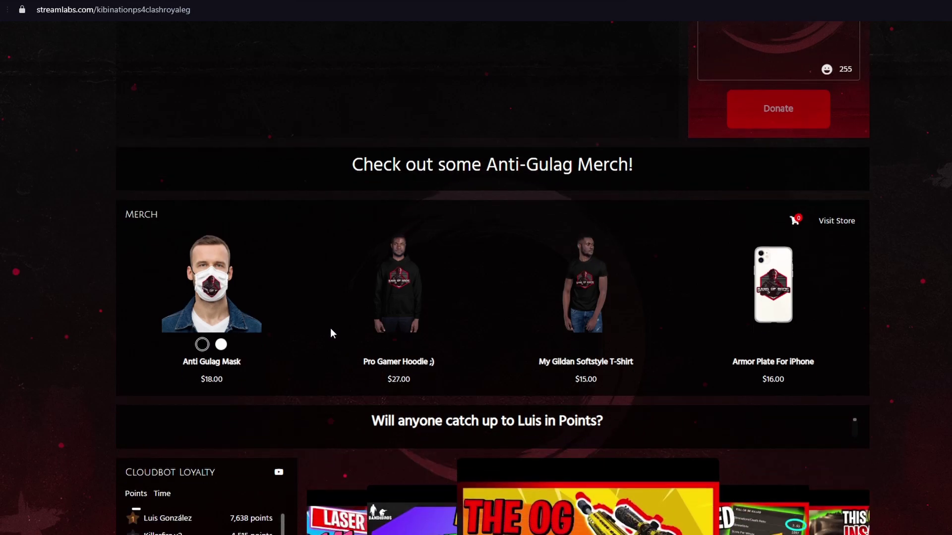